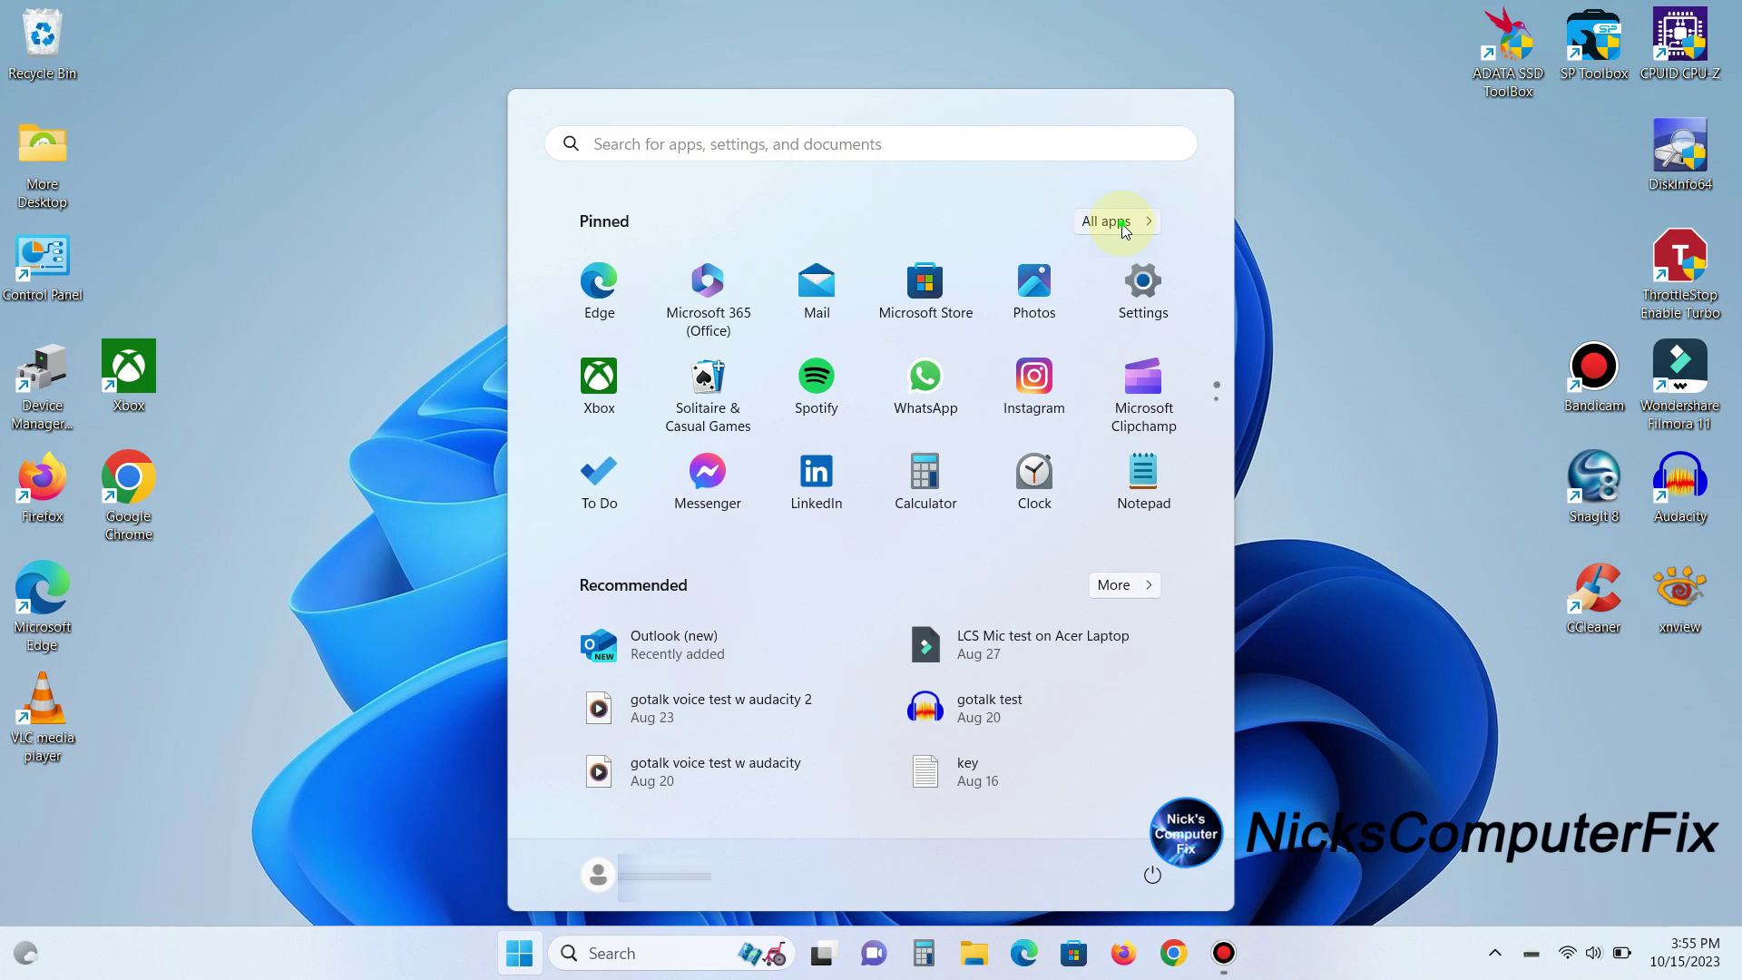
# Dismiss the Start menu so the plain Windows 11 desktop is showing
pyautogui.click(1125, 225)
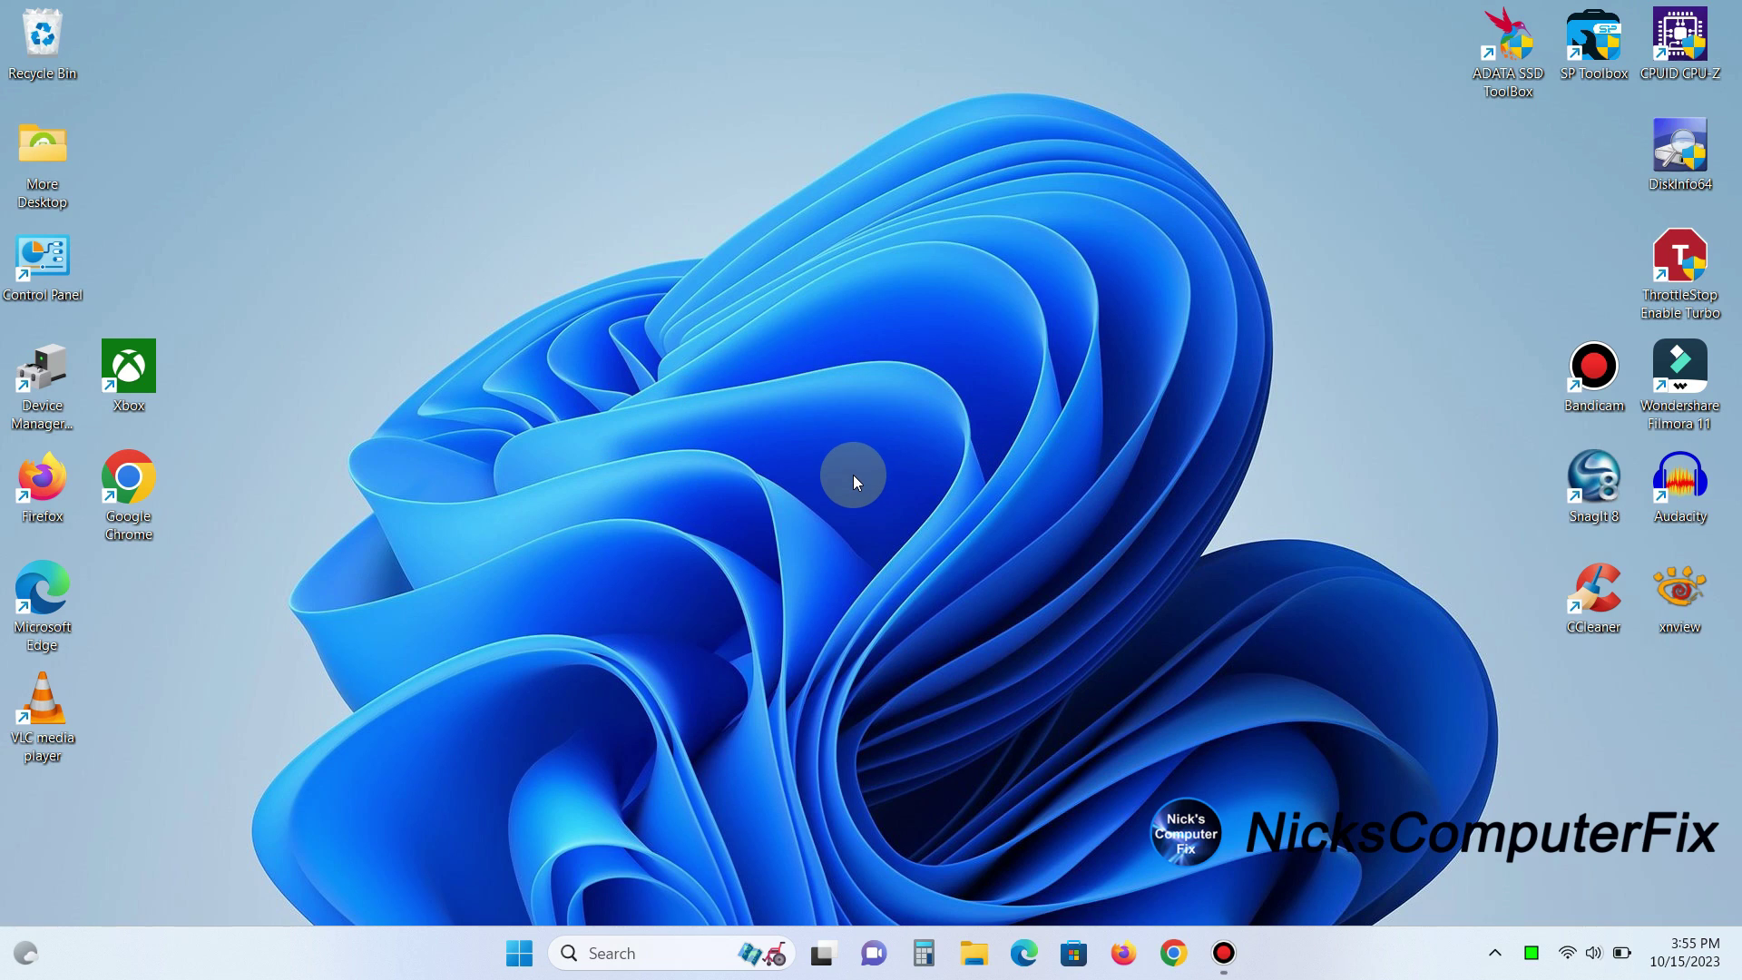
# Open the Start menu, view All apps, then go back to the Pinned view
pyautogui.click(517, 970)
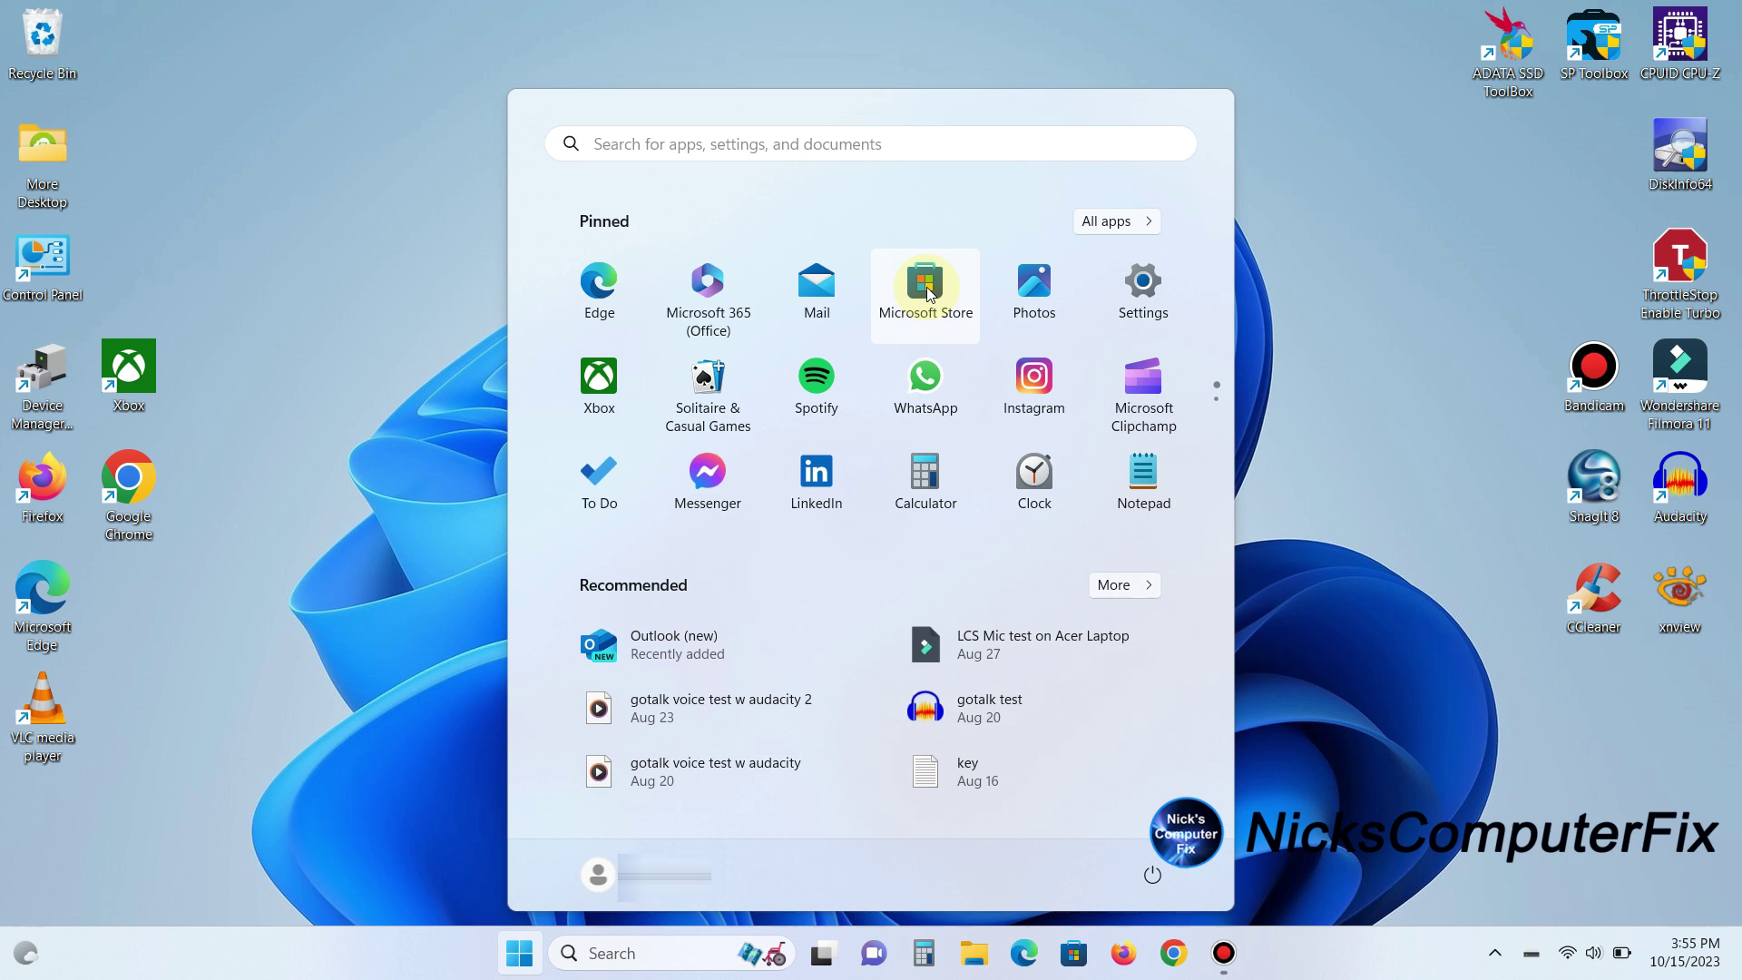
pyautogui.click(1123, 225)
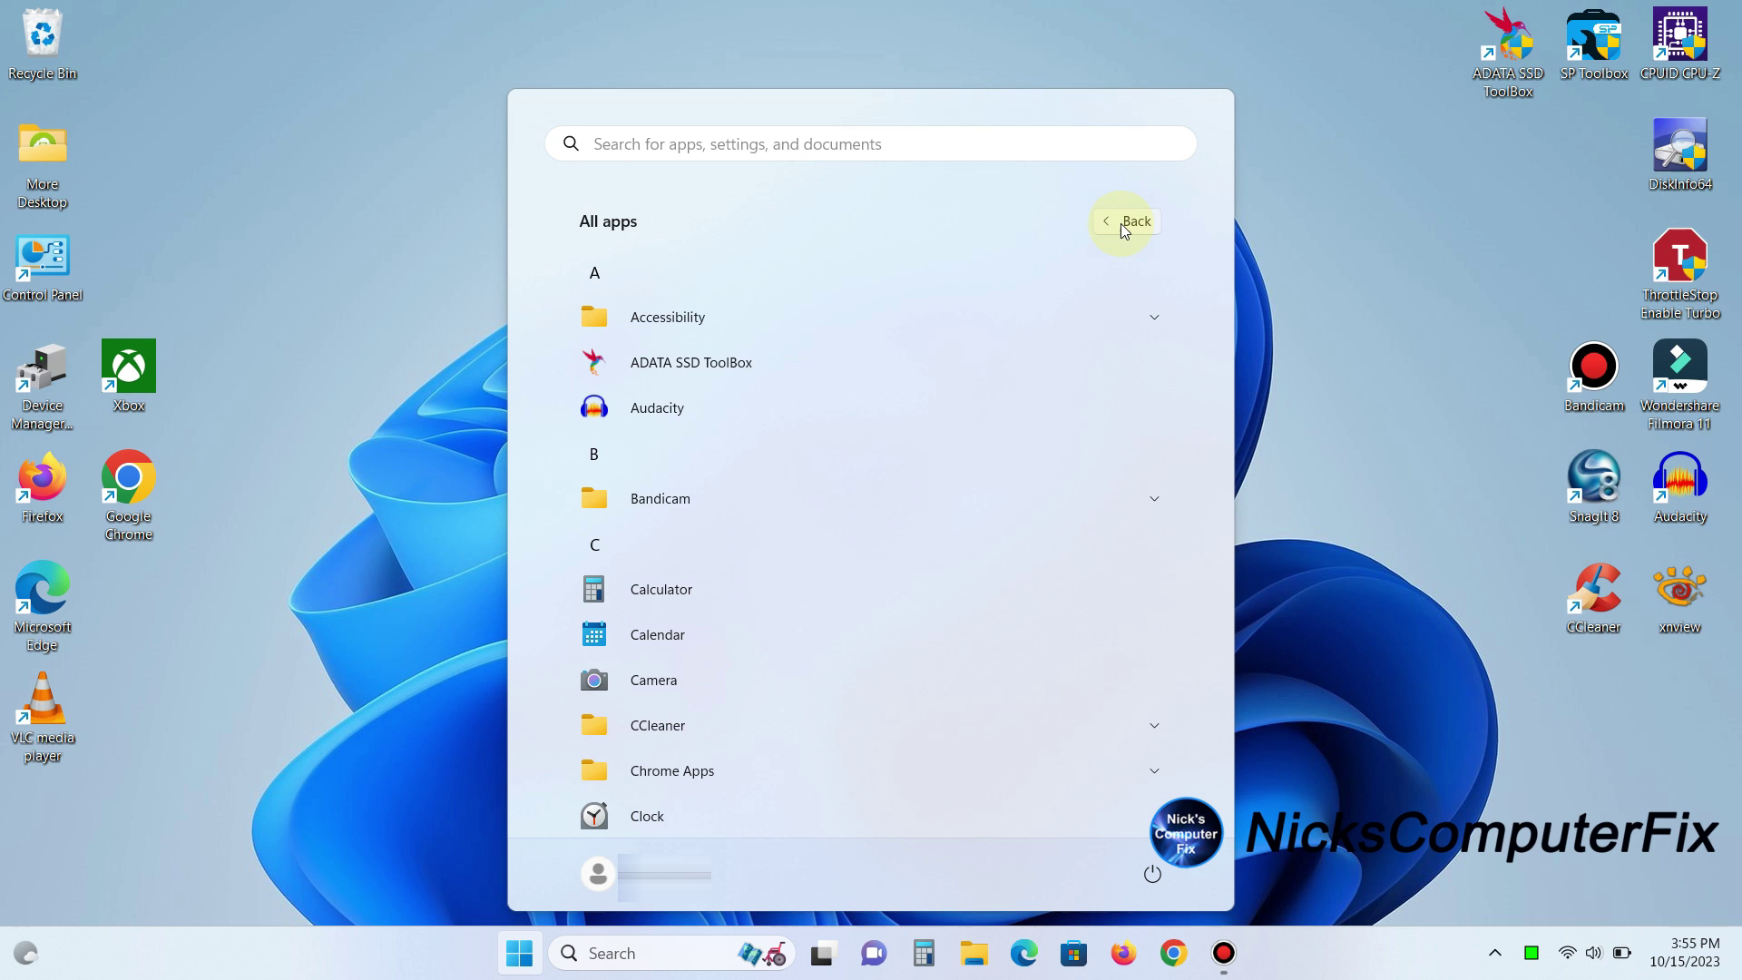
pyautogui.click(1122, 226)
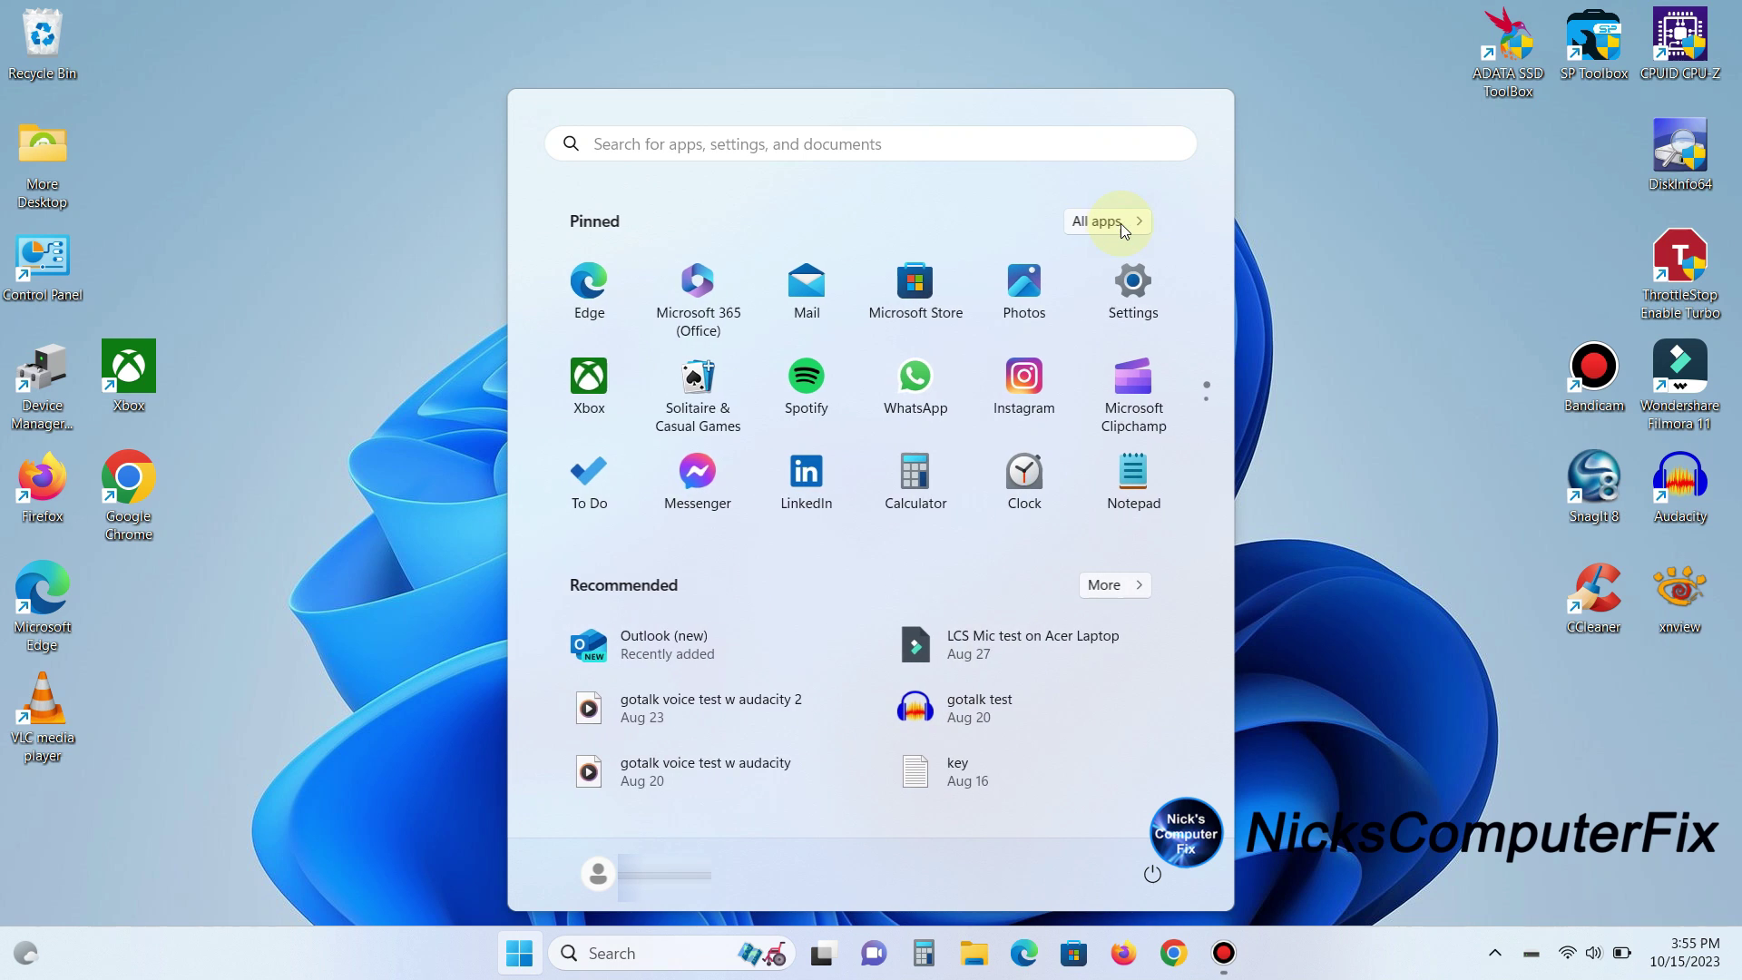
# Launch Microsoft Store from the pinned apps and search for 'itunes'
pyautogui.click(927, 297)
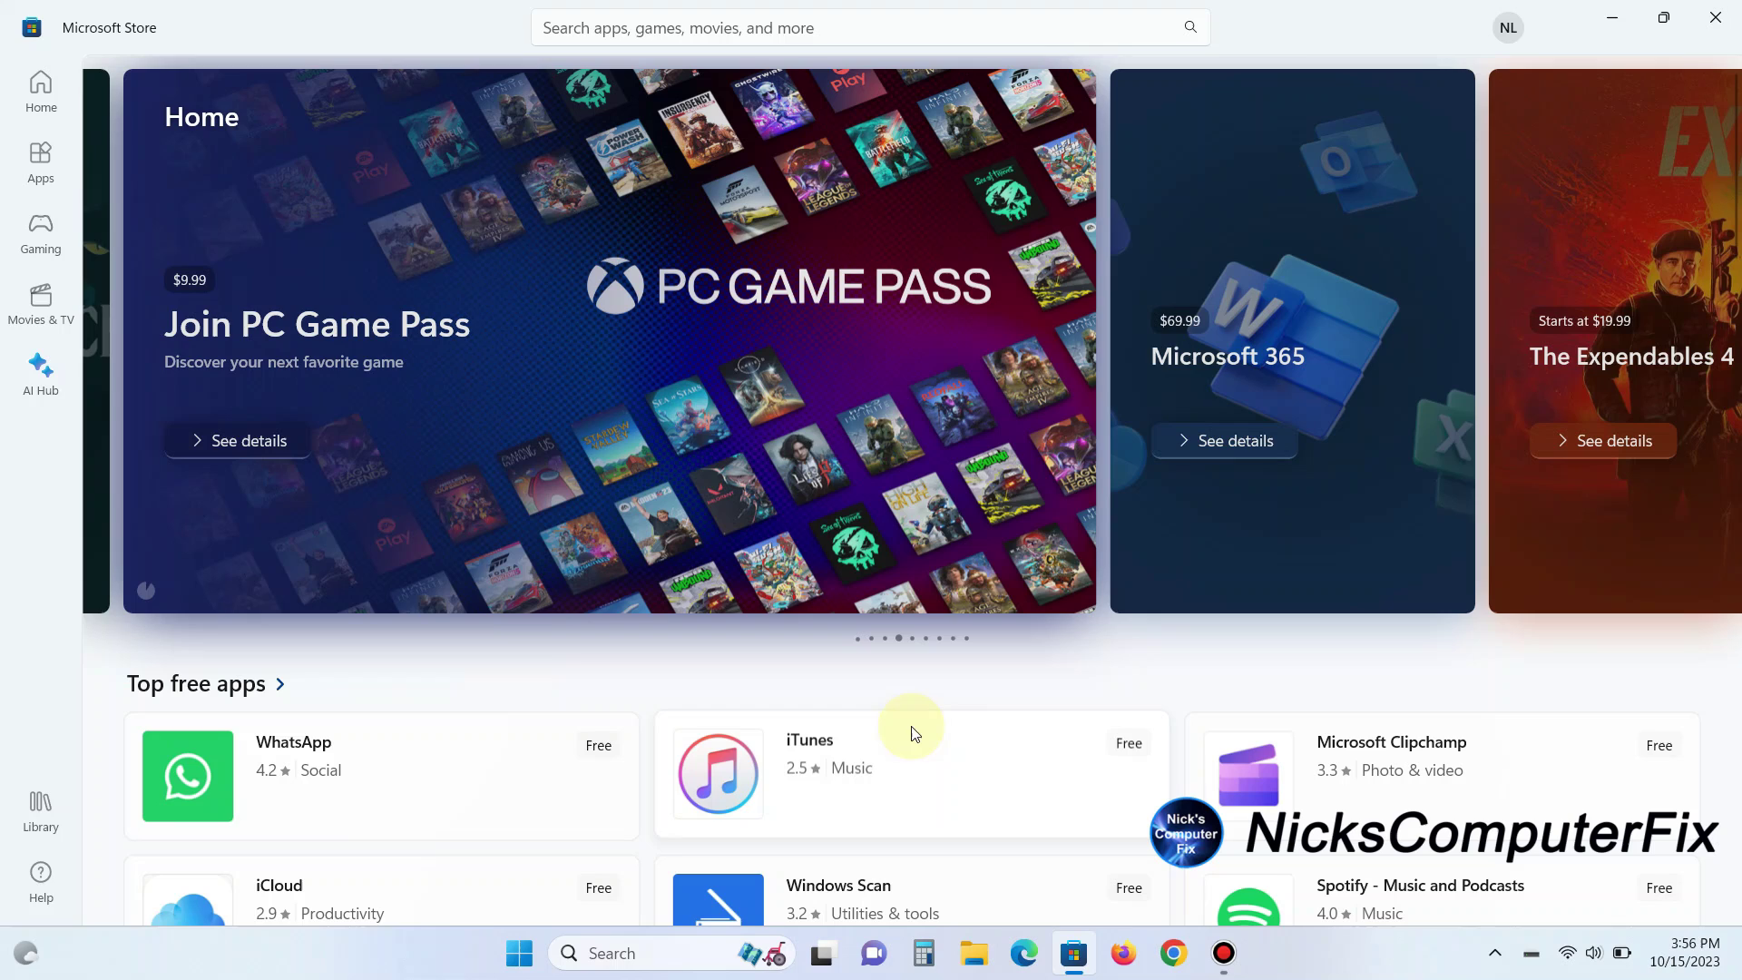
pyautogui.click(628, 30)
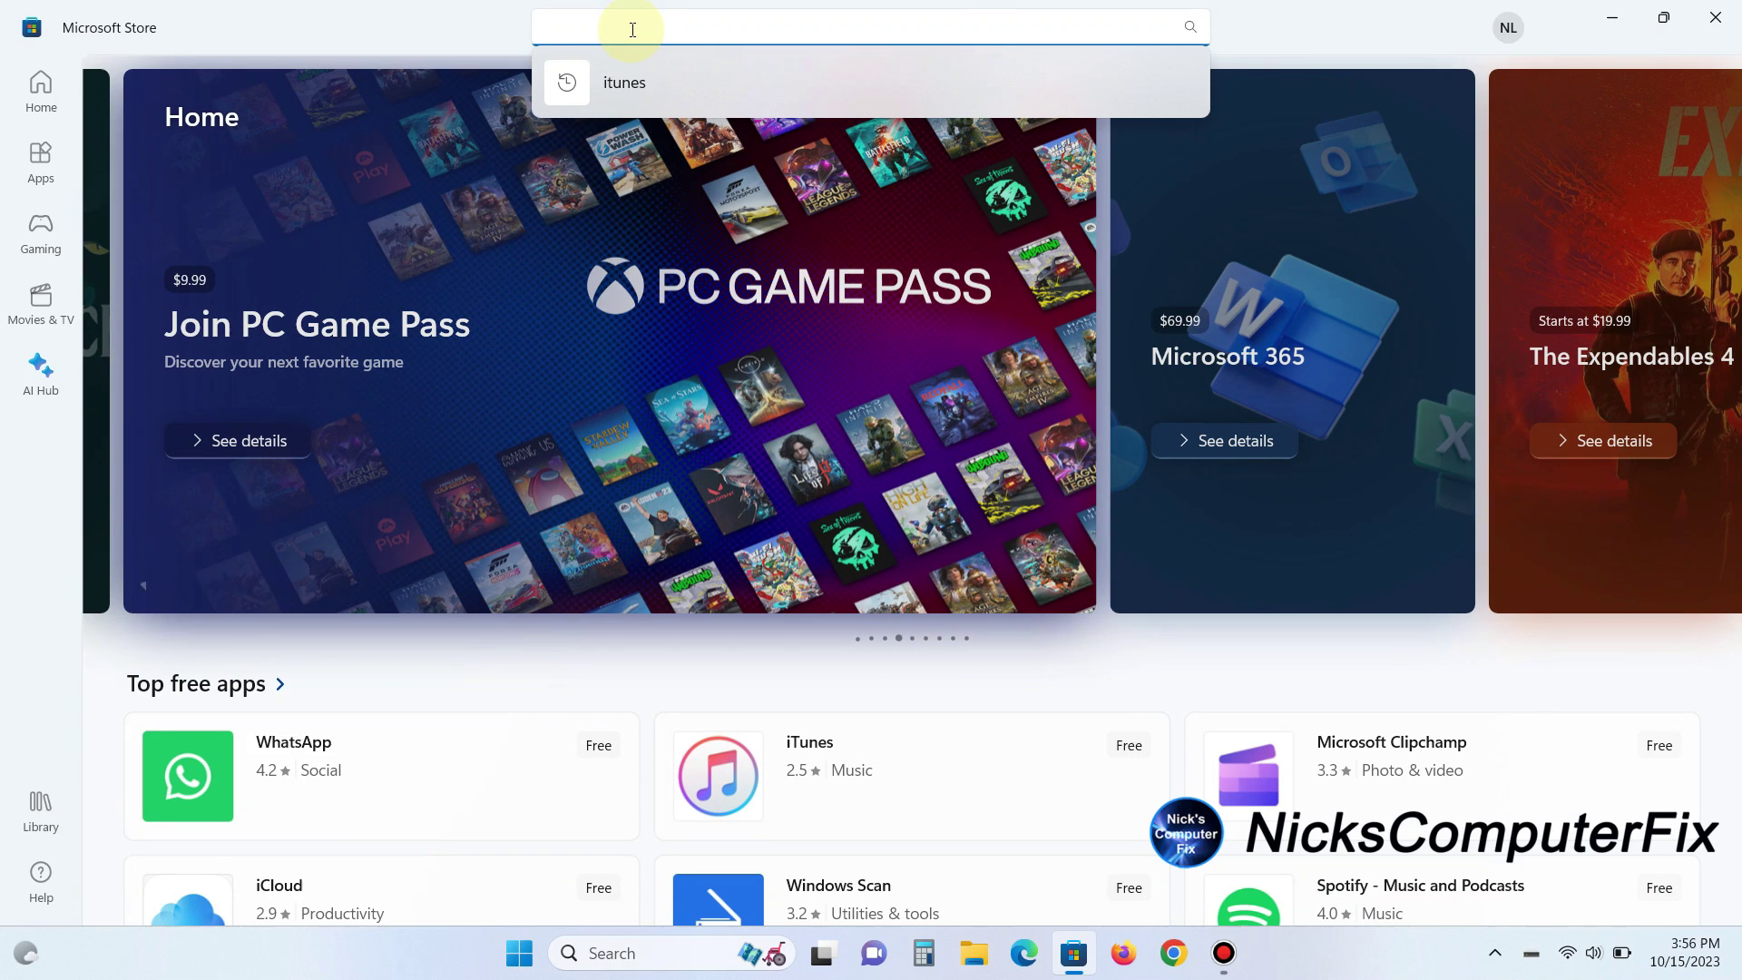
pyautogui.write('itun')
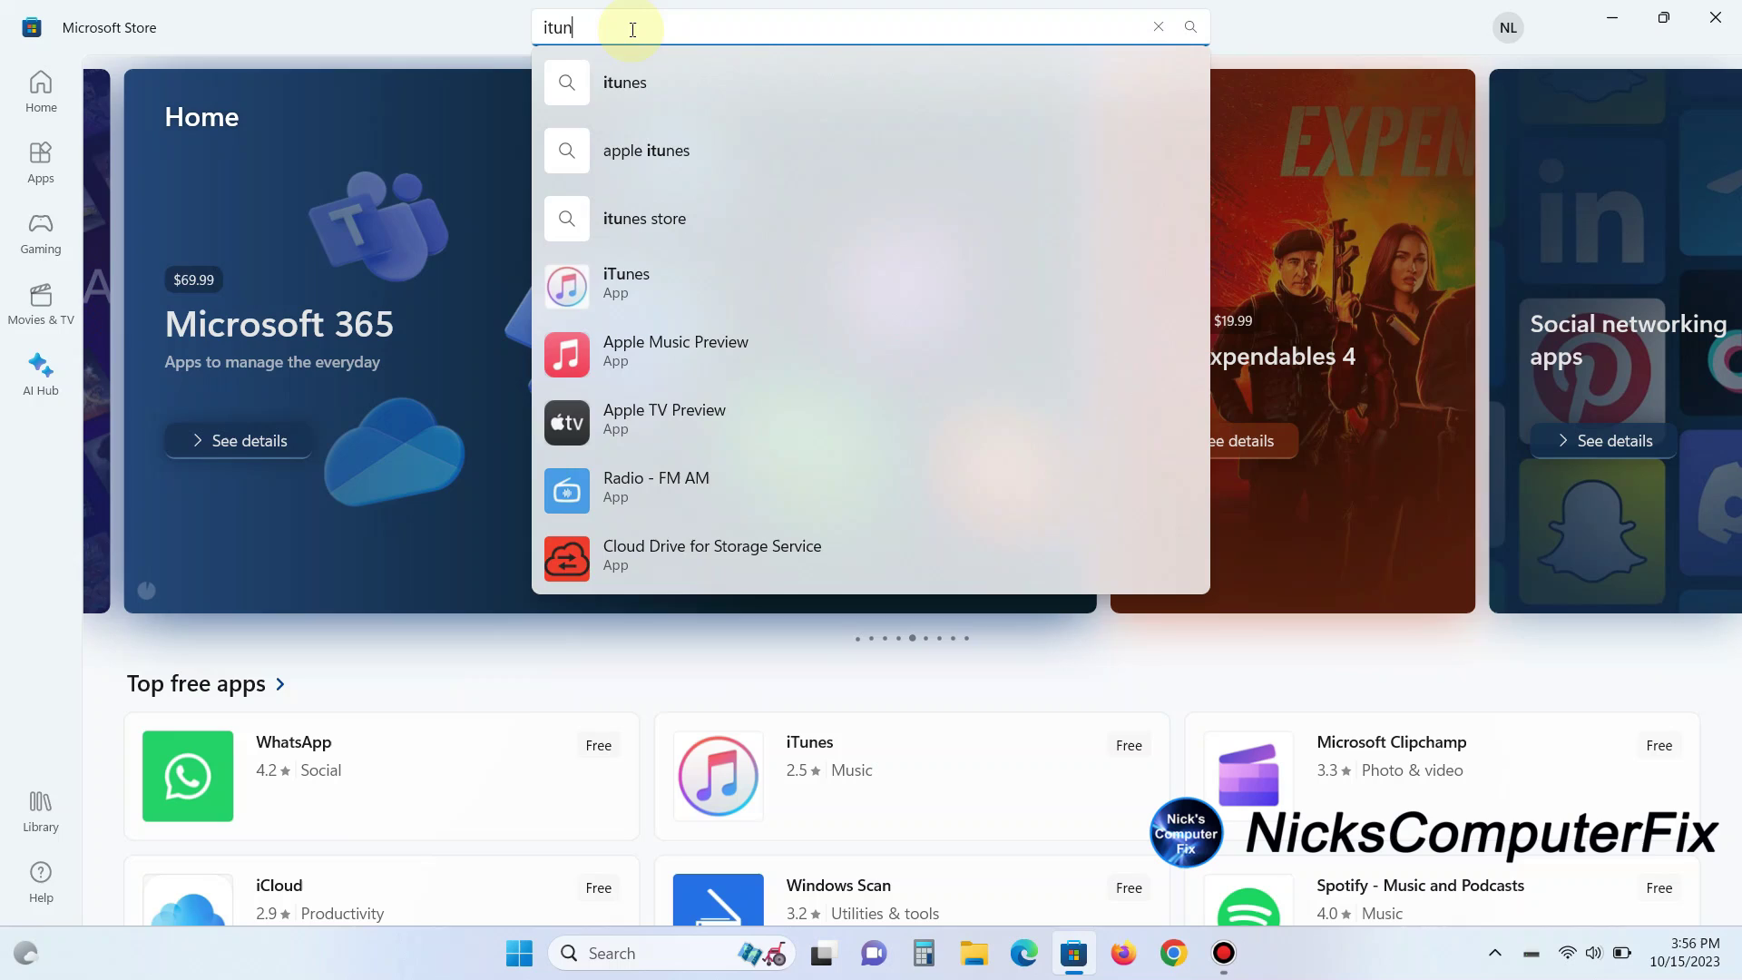
pyautogui.write('es')
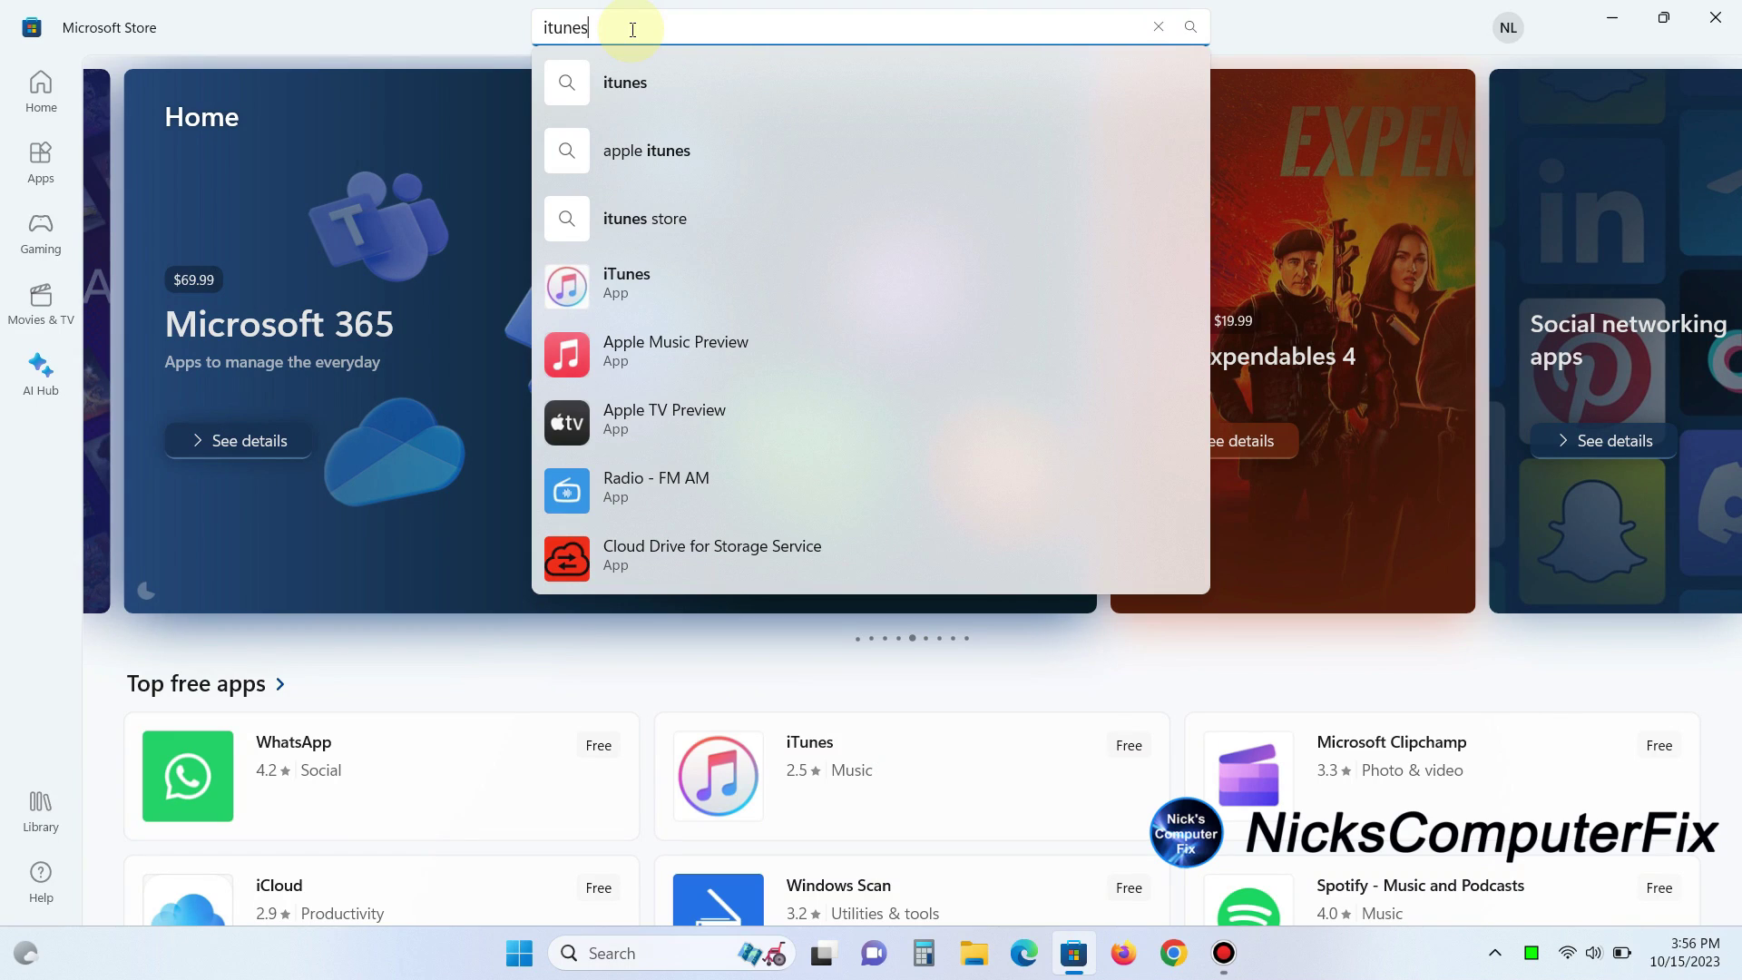
# Run the 'itunes' search and open Apple Inc.'s iTunes product page
pyautogui.click(613, 86)
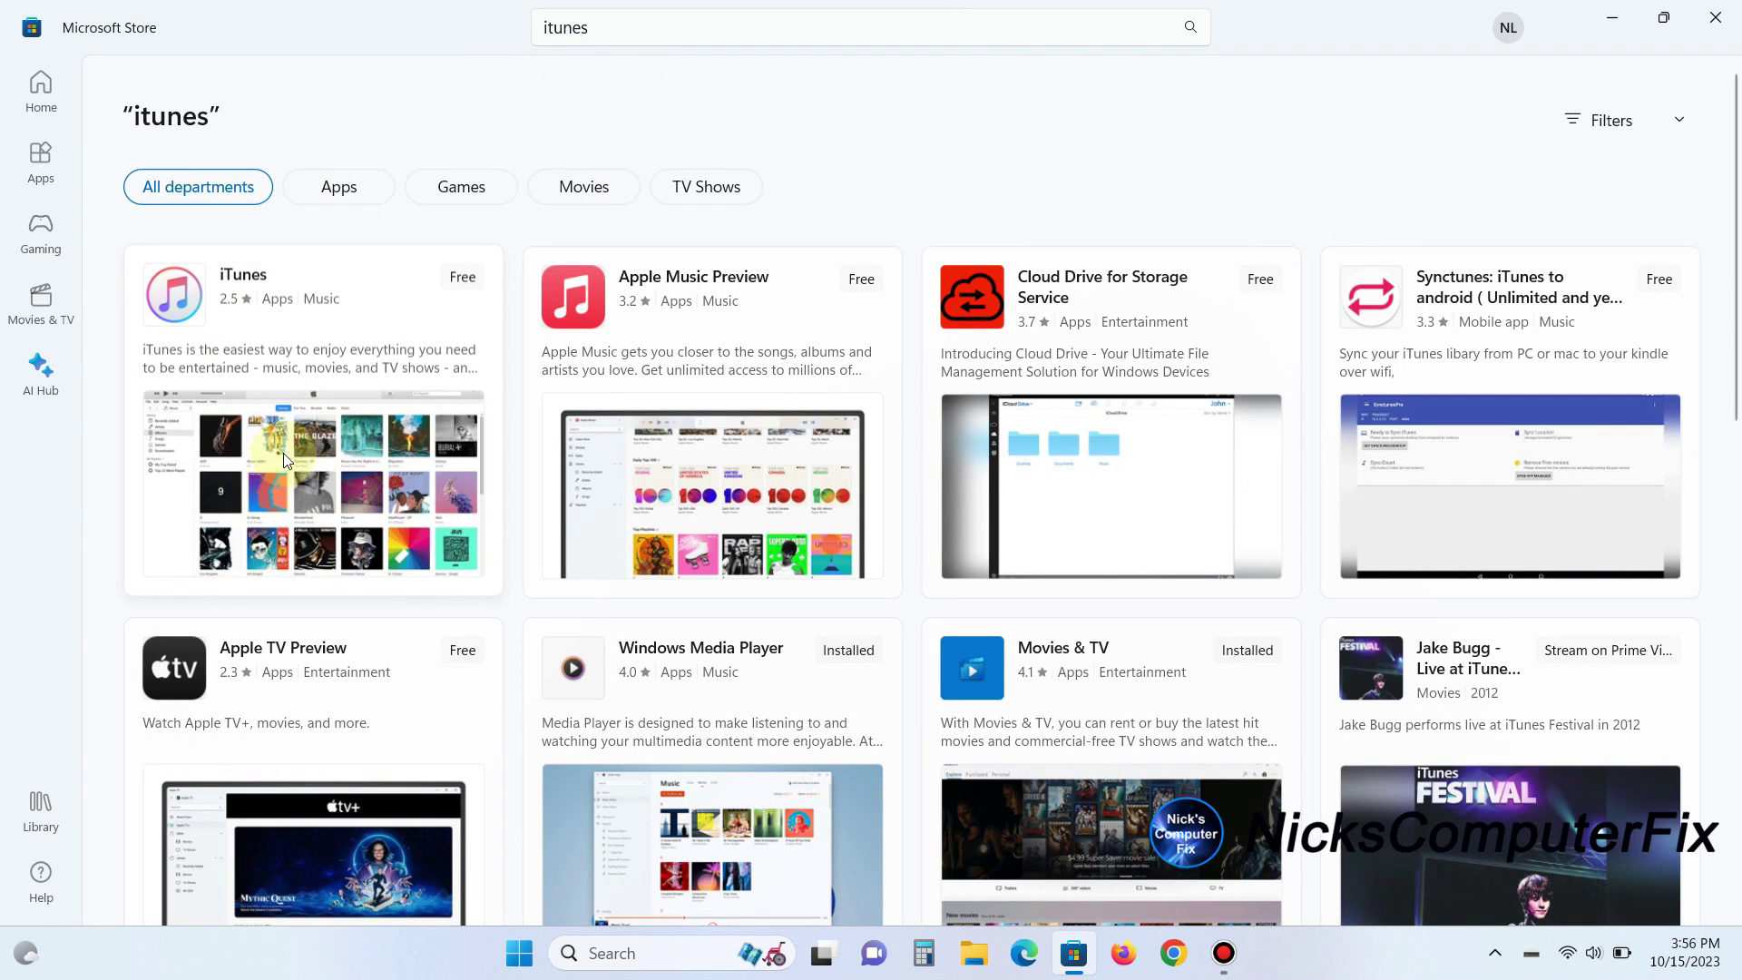
pyautogui.moveTo(313, 421)
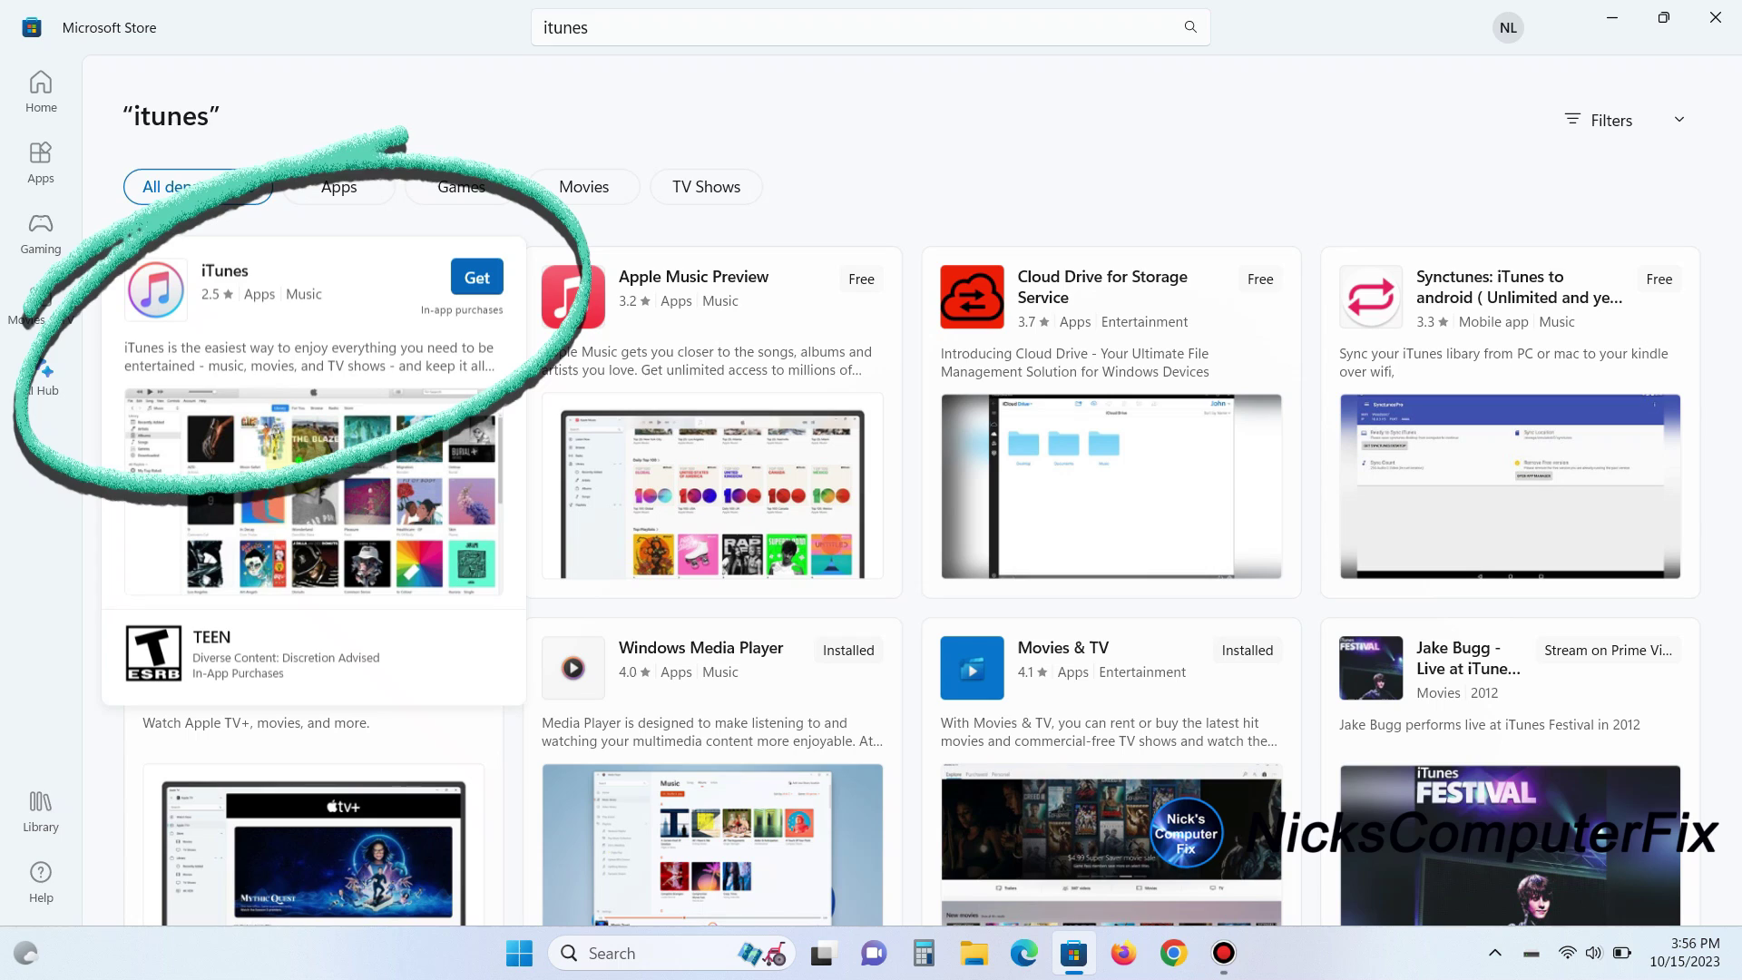
pyautogui.click(302, 464)
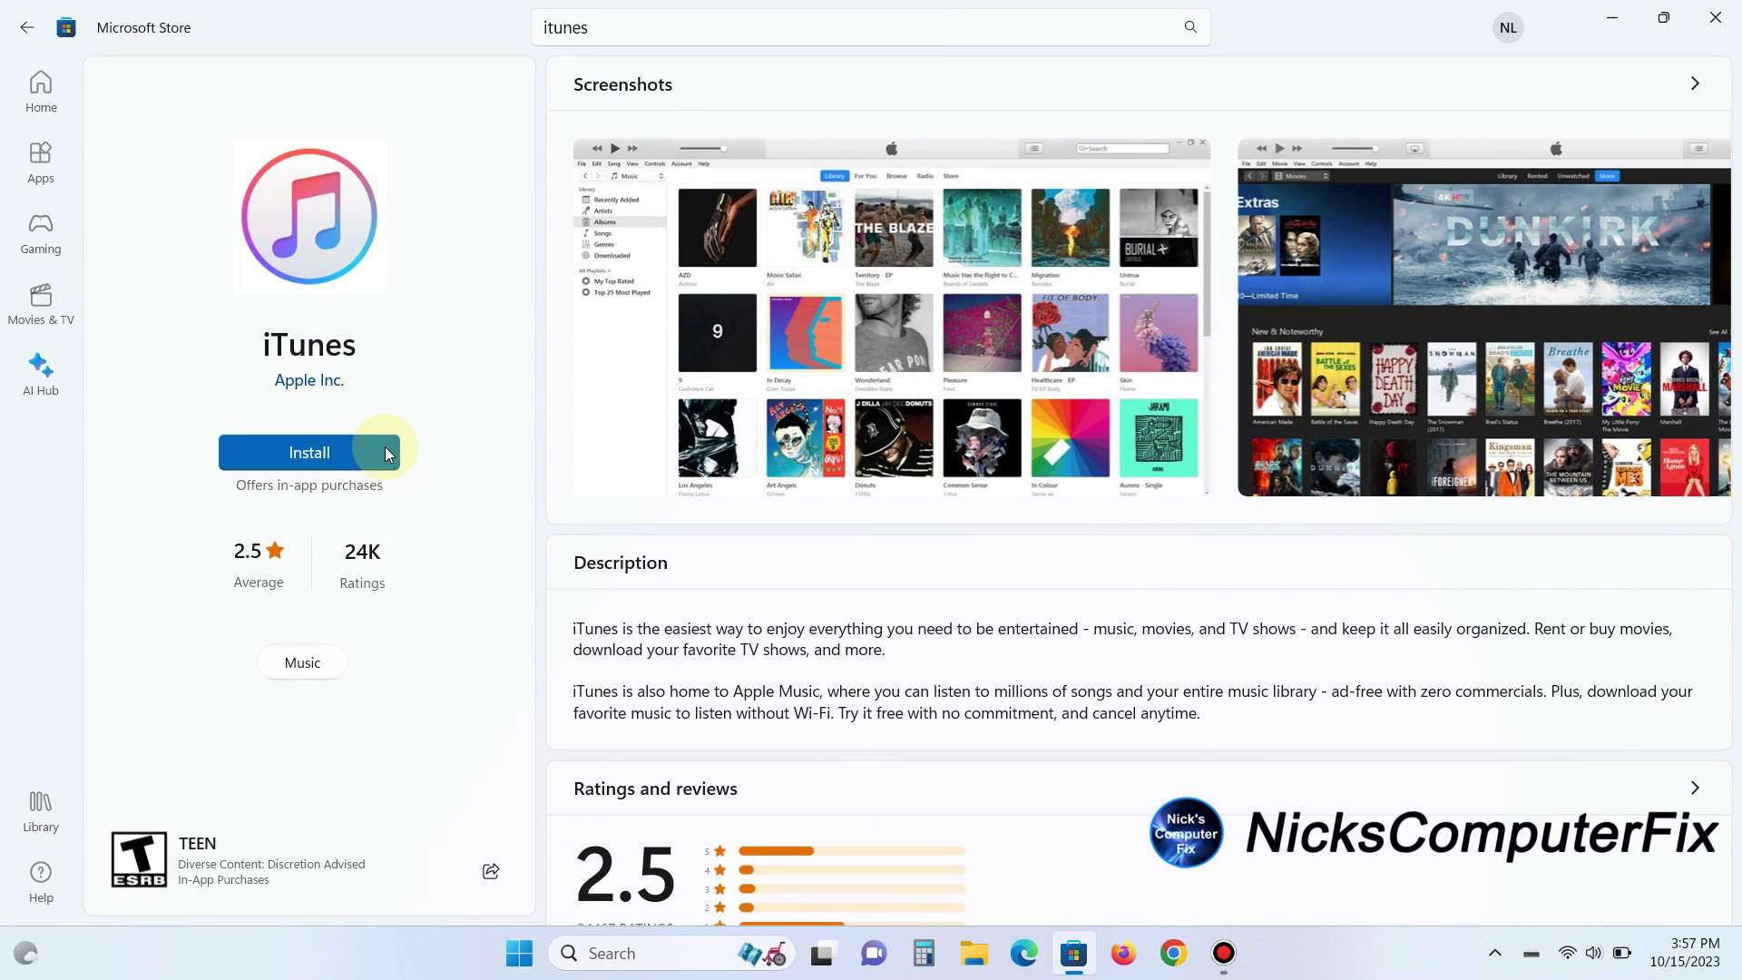
# Install iTunes from its Store page until the button changes to Open
pyautogui.click(323, 461)
# Launch iTunes, minimize Microsoft Store, and browse the iTunes Music Store page
pyautogui.click(308, 457)
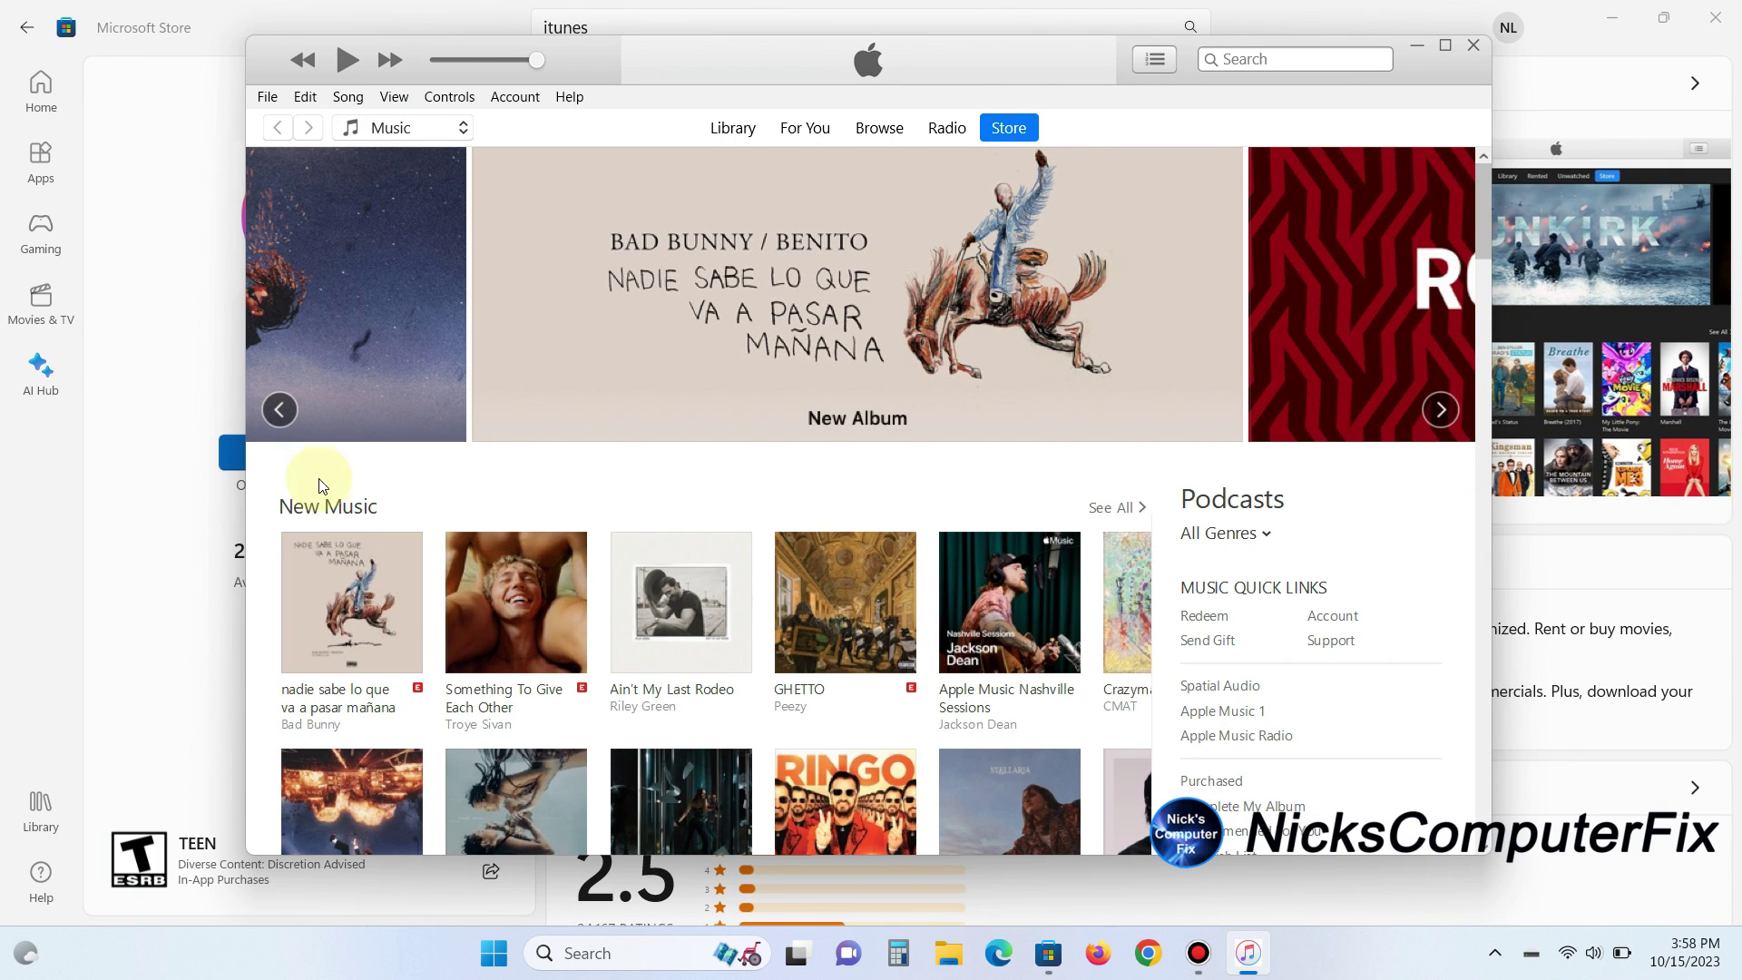
pyautogui.click(1612, 20)
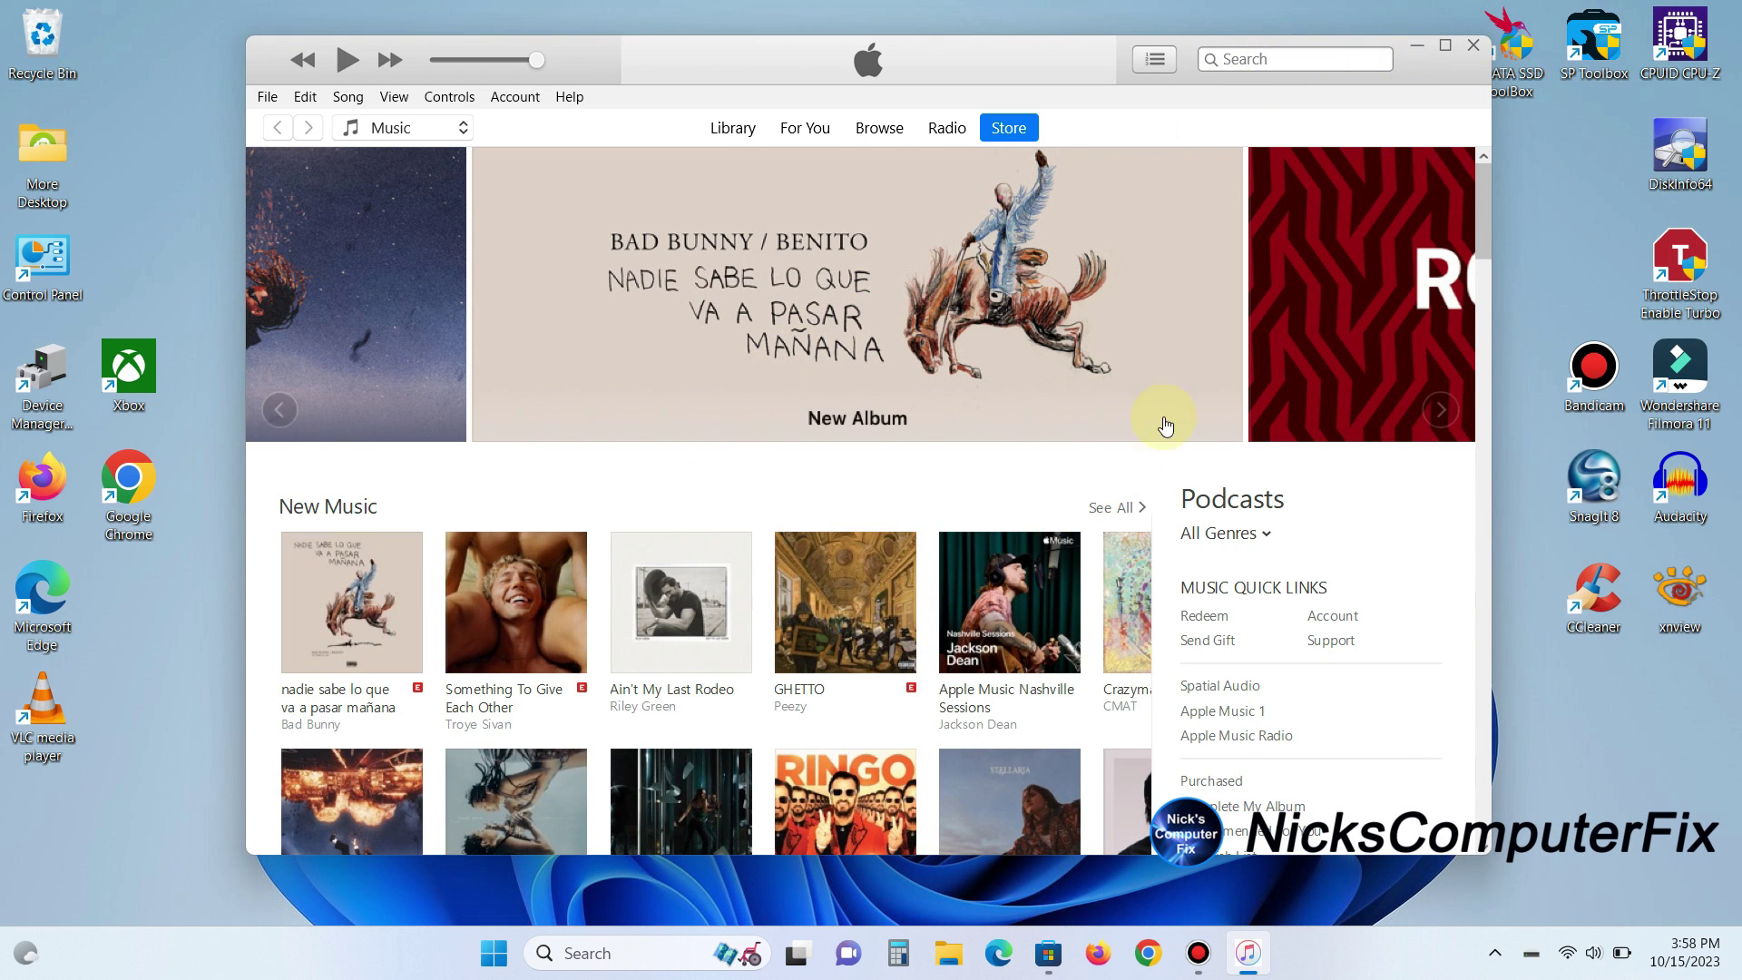
pyautogui.scroll(-1, 1174, 381)
pyautogui.scroll(-5, 1179, 390)
pyautogui.scroll(-1, 1177, 393)
pyautogui.scroll(-2, 1177, 395)
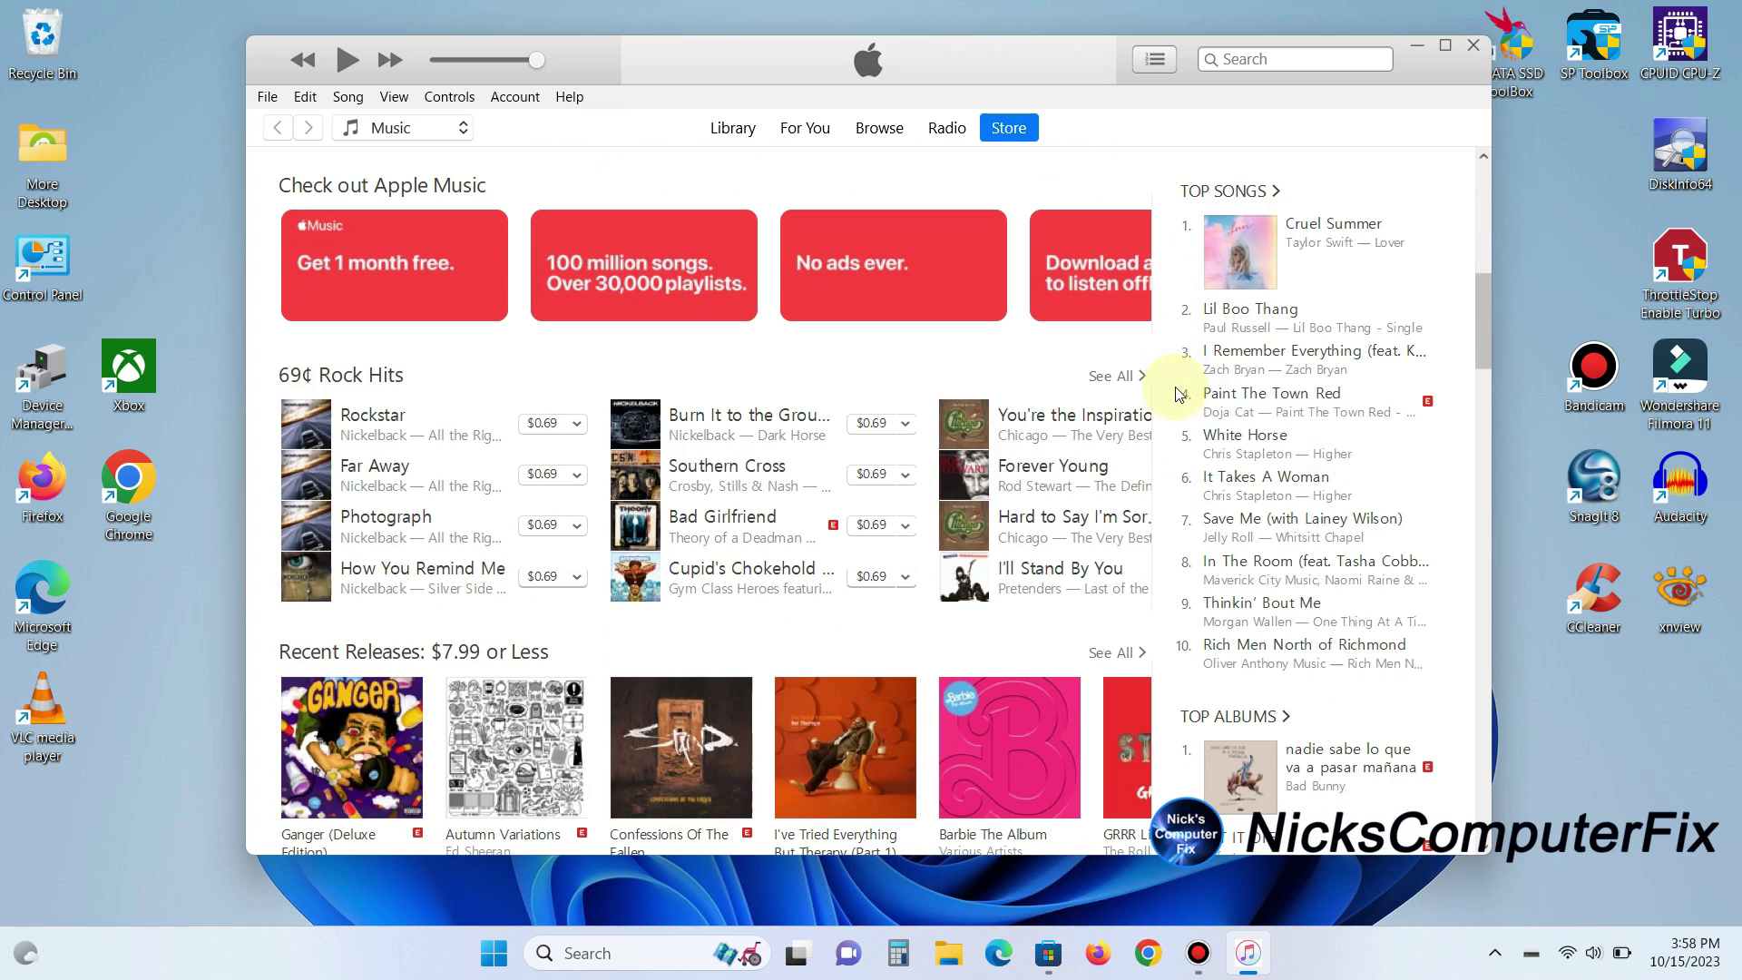
pyautogui.scroll(-4, 1176, 399)
pyautogui.scroll(-3, 1177, 408)
pyautogui.scroll(-3, 1177, 422)
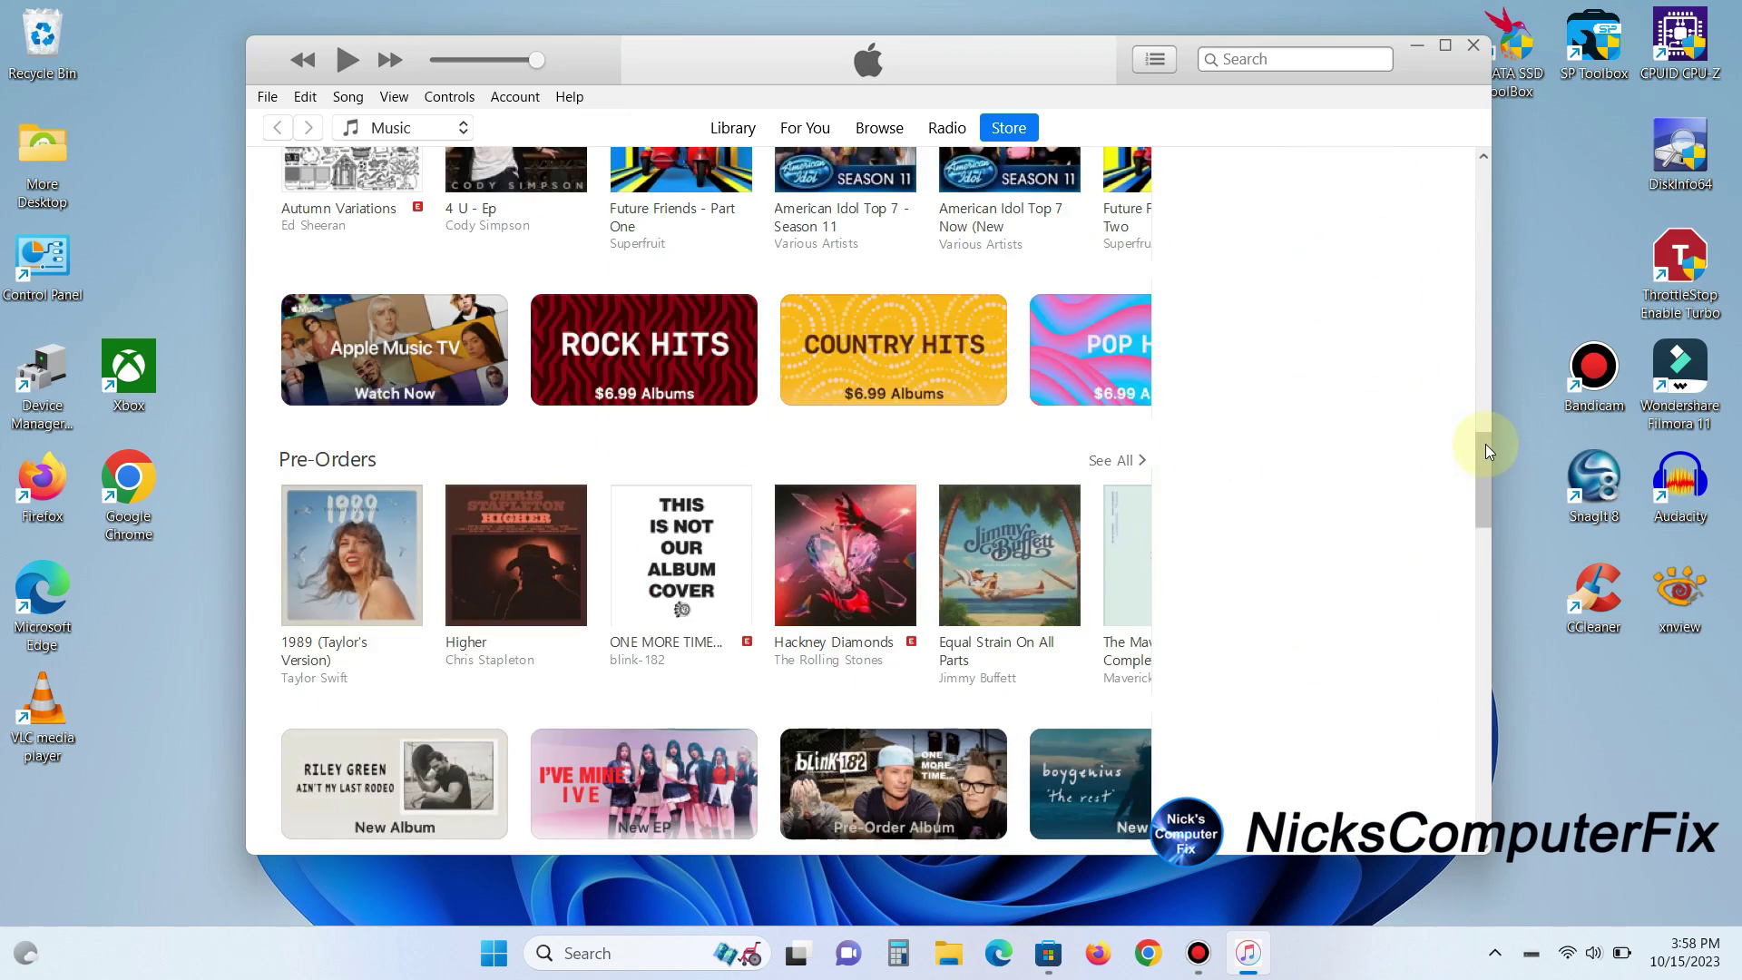
pyautogui.moveTo(1484, 444)
pyautogui.mouseDown()
pyautogui.moveTo(1516, 707)
pyautogui.moveTo(1528, 144)
pyautogui.mouseUp()
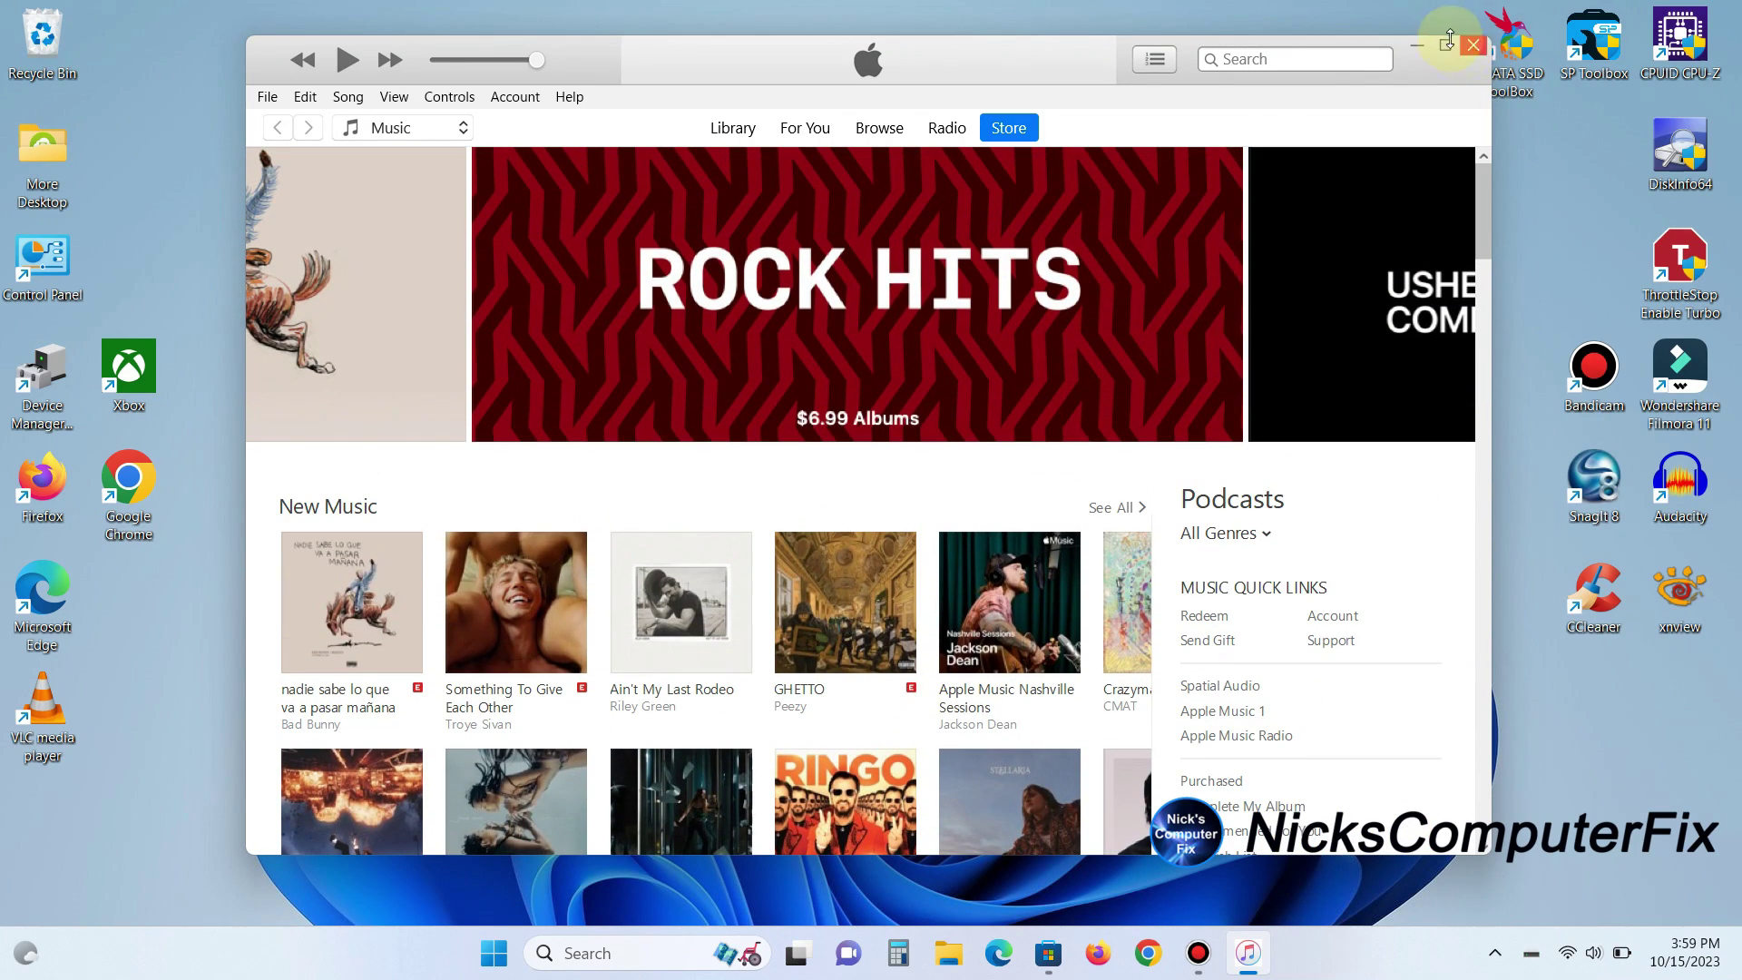
# Confirm version 12.12.10.1 under Help > About iTunes, then close iTunes
pyautogui.click(571, 98)
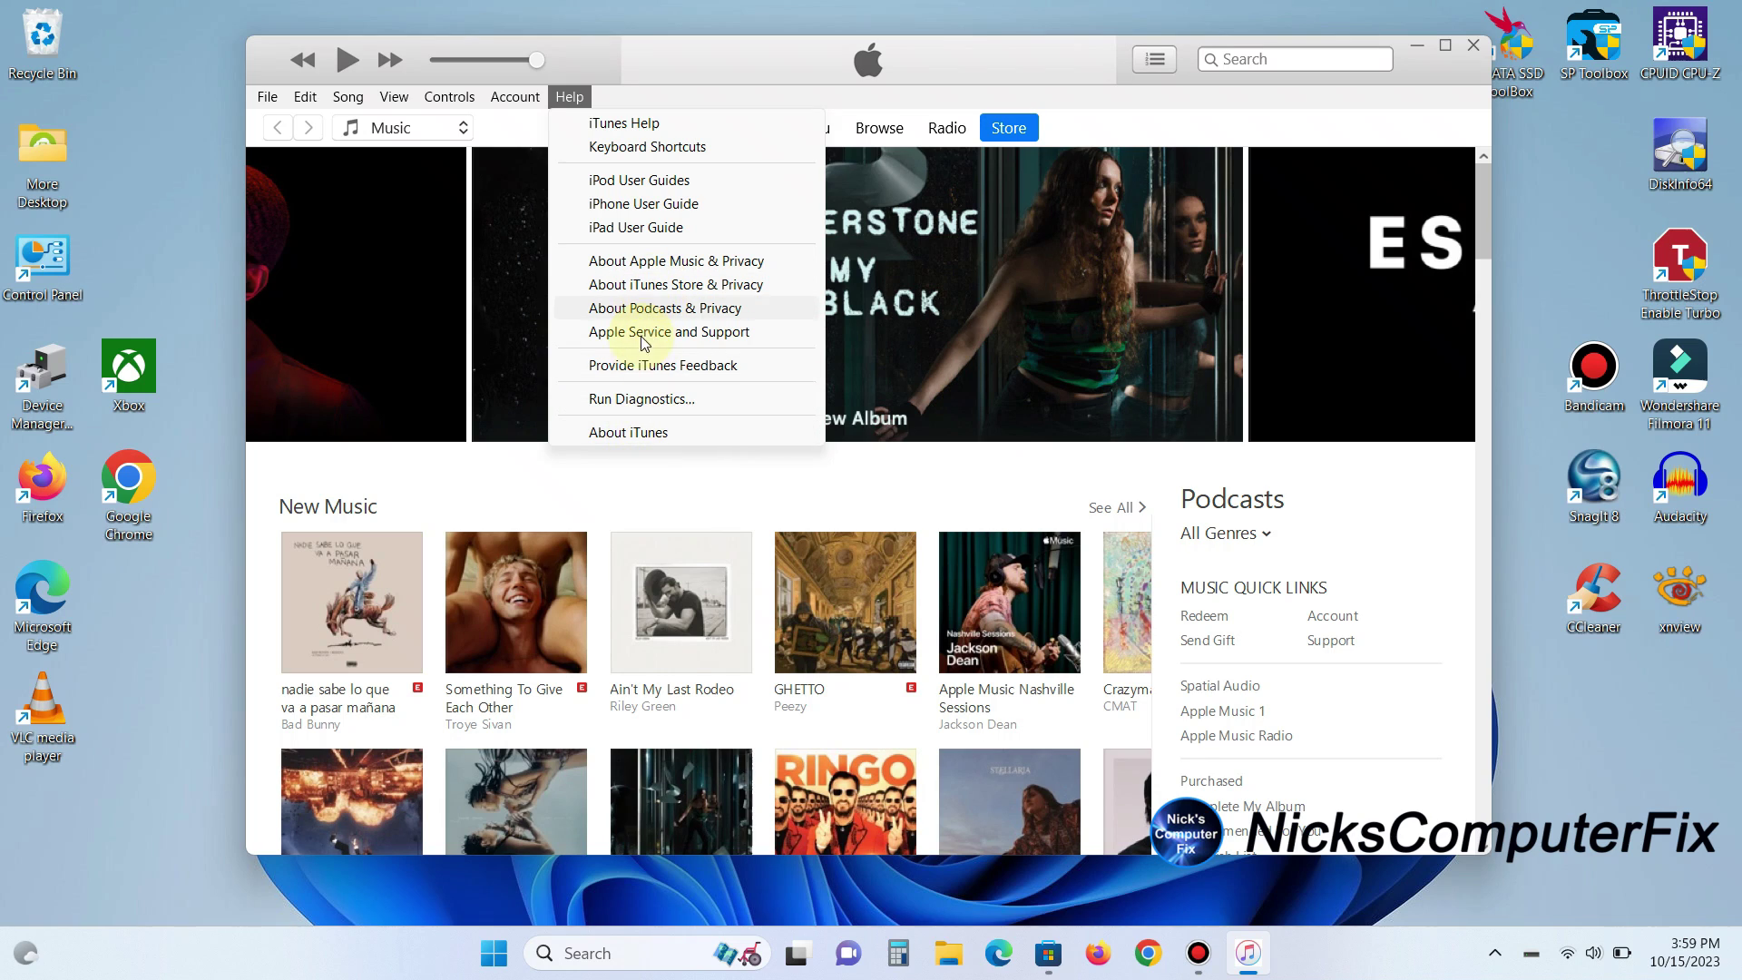
pyautogui.click(639, 440)
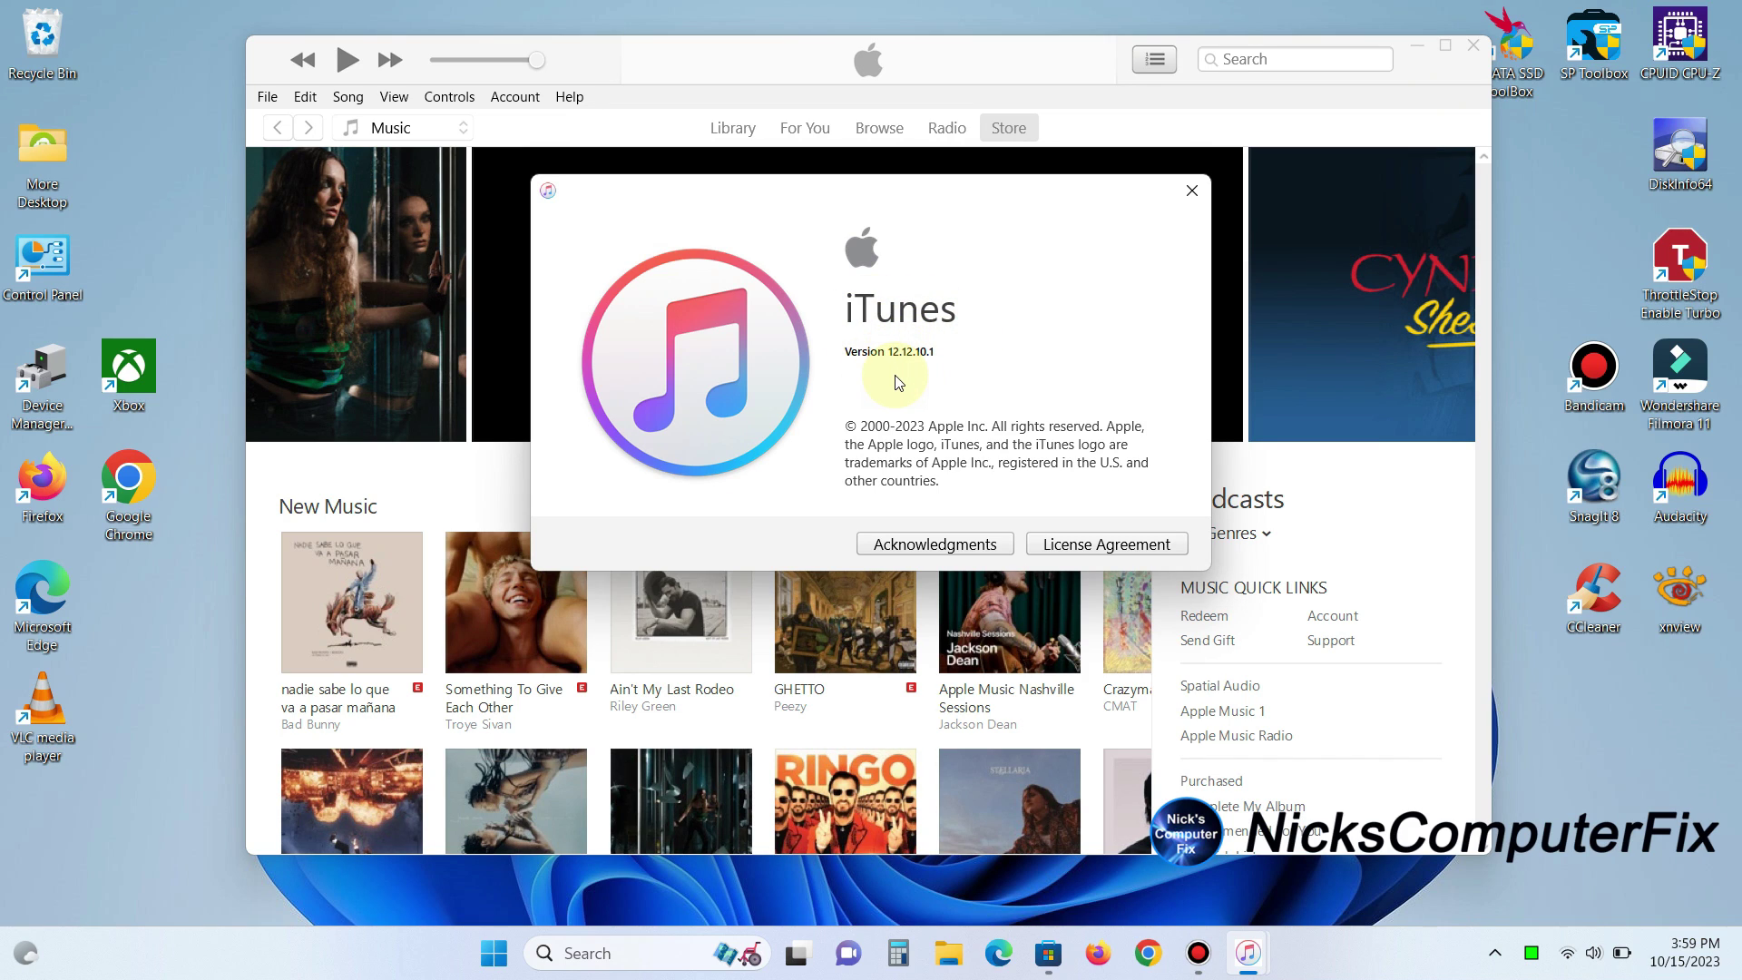
pyautogui.click(1192, 191)
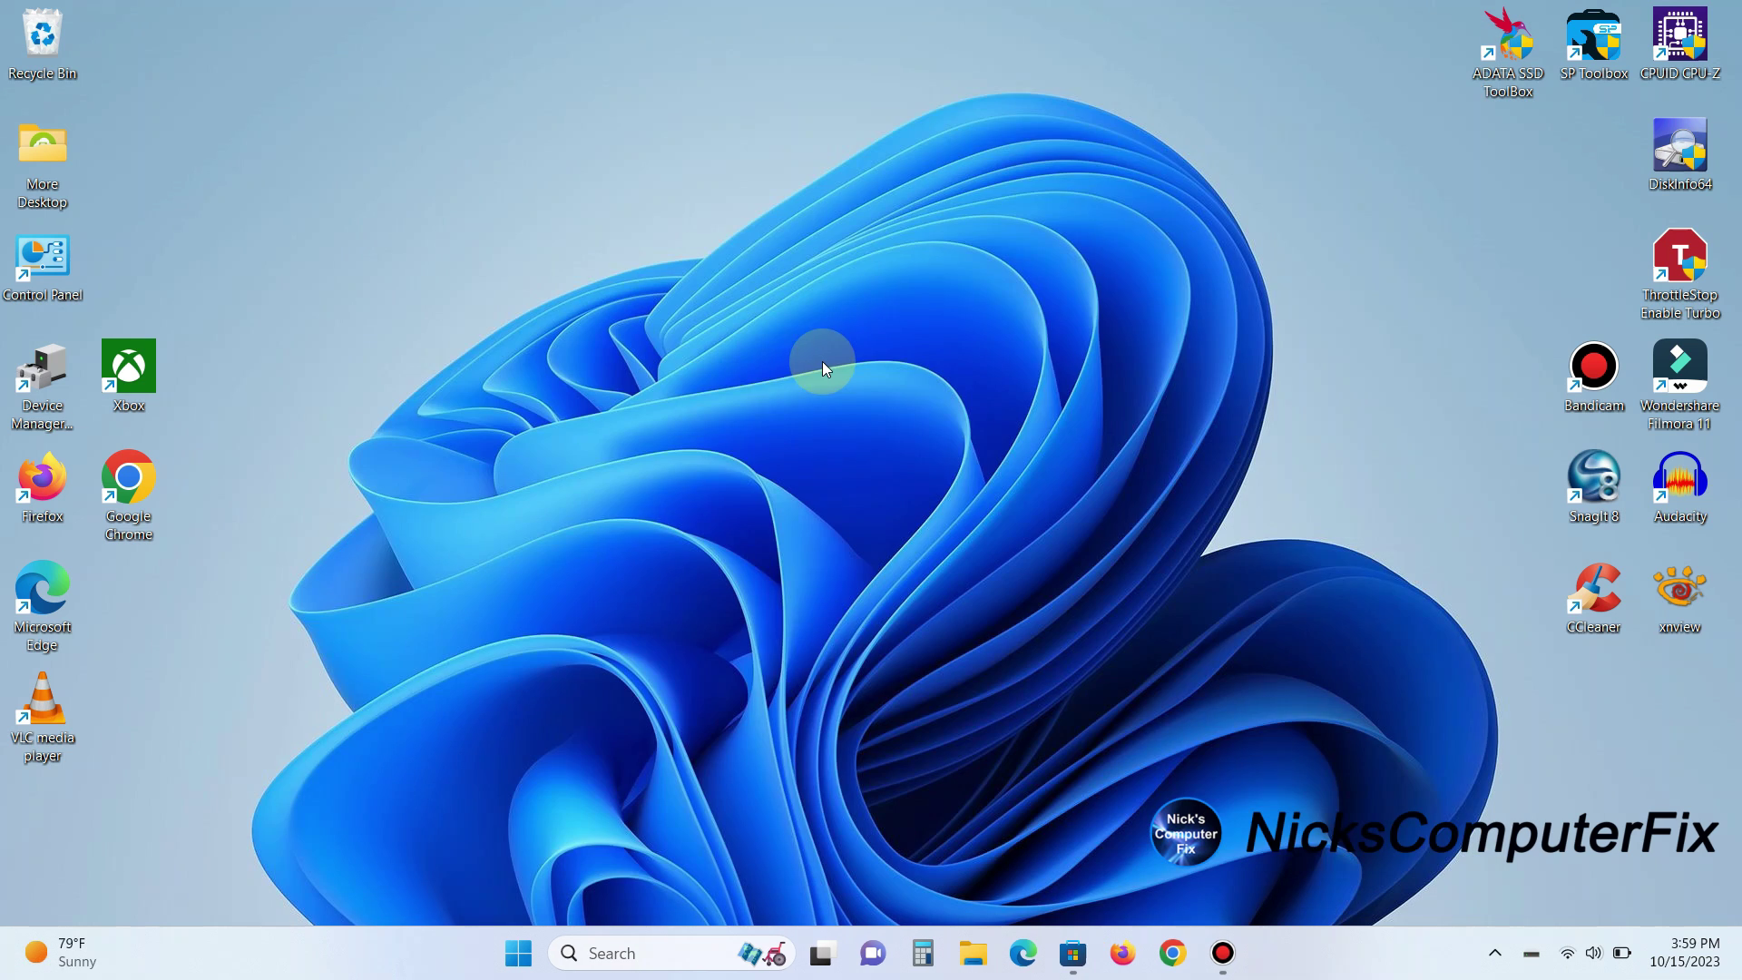